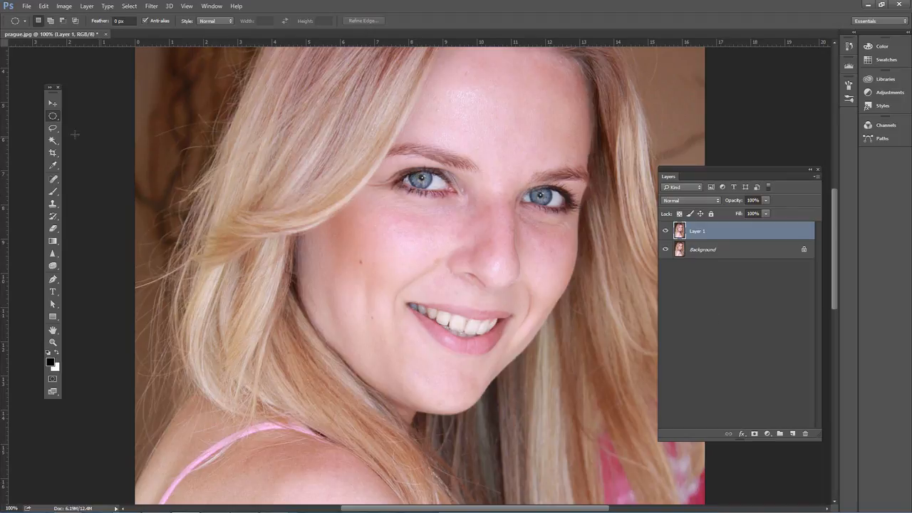
left_click(53, 128)
left_click(100, 128)
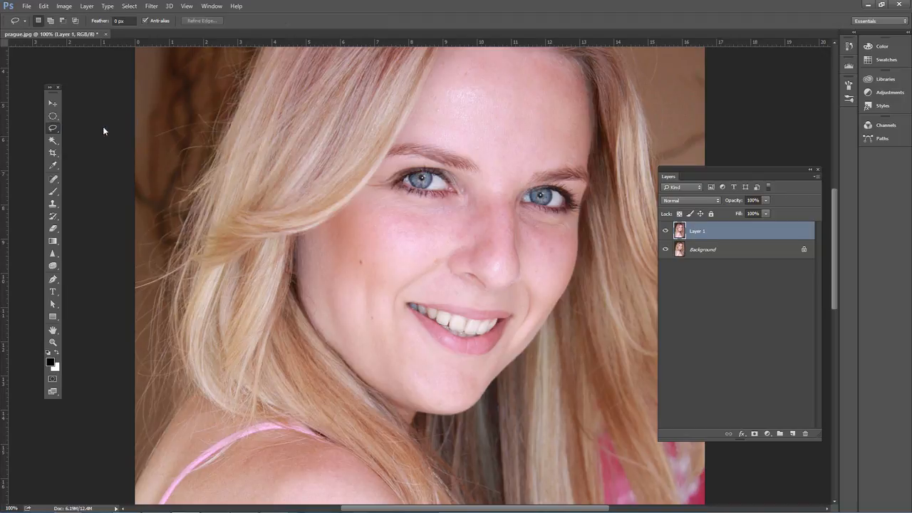
mouse_move(437, 182)
left_mouse_down()
mouse_move(426, 193)
mouse_move(412, 191)
mouse_move(426, 173)
mouse_move(436, 182)
left_mouse_up()
Select both irises with the Elliptical Marquee tool, adding the second eye's iris to the selection around the first.
left_click(53, 117)
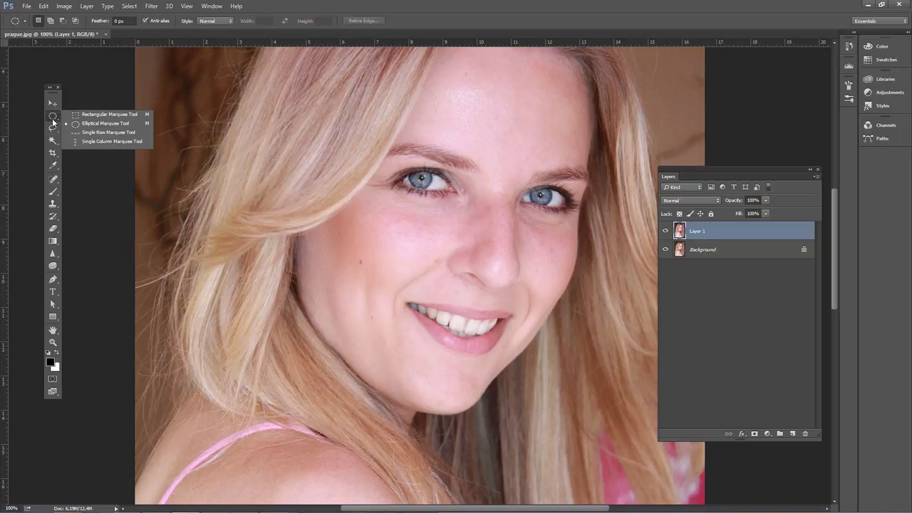
left_click(92, 126)
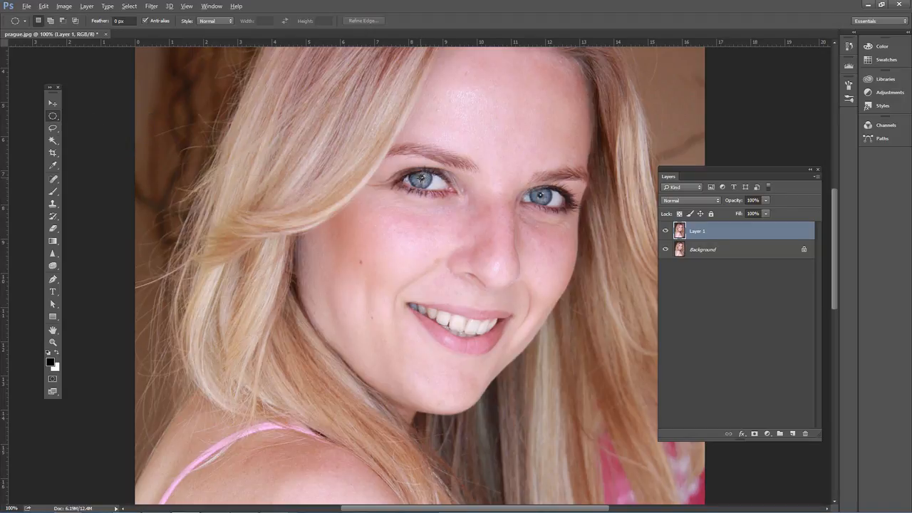
key("alt")
left_click_drag(404, 166, 432, 186)
key("ctrl+d")
key("shift")
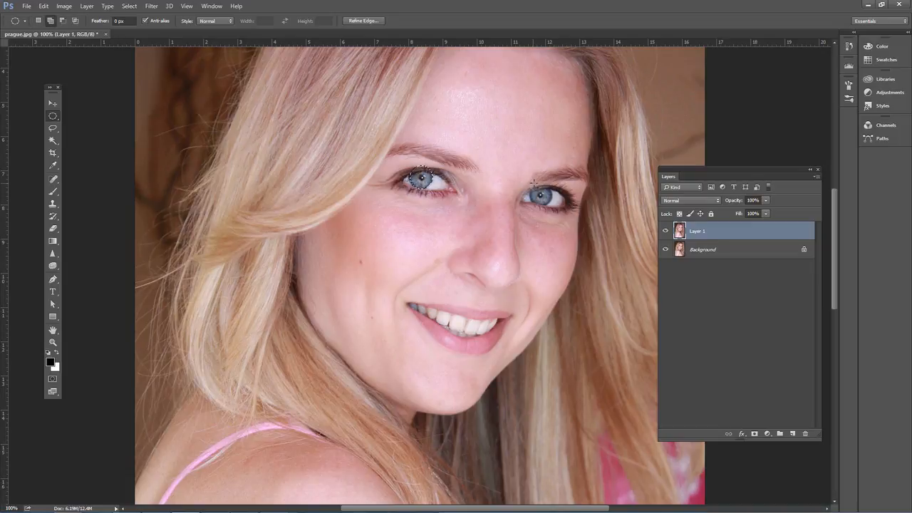
left_click_drag(533, 183, 555, 202)
left_click_drag(539, 194, 535, 196)
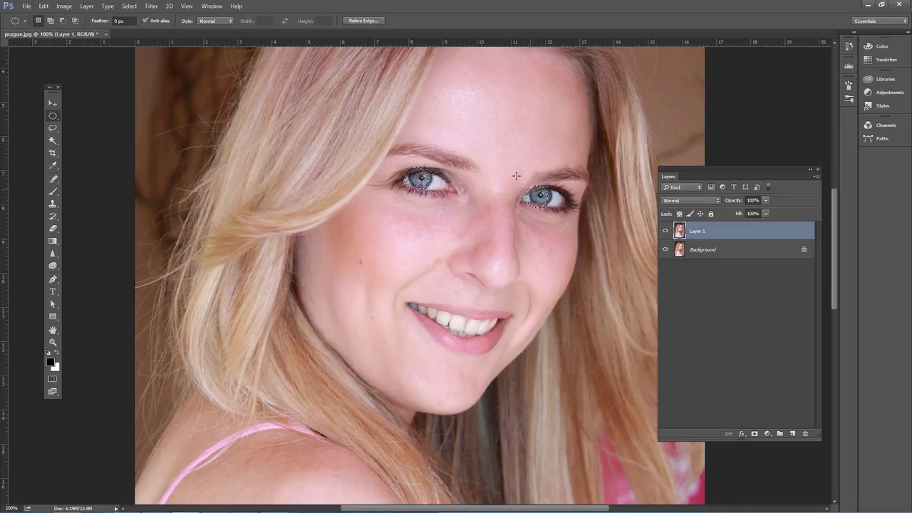
left_click(44, 6)
left_click(51, 16)
Subtract the areas overlapping the eyelids from both iris selections with the Lasso tool.
left_click_drag(53, 128, 91, 131)
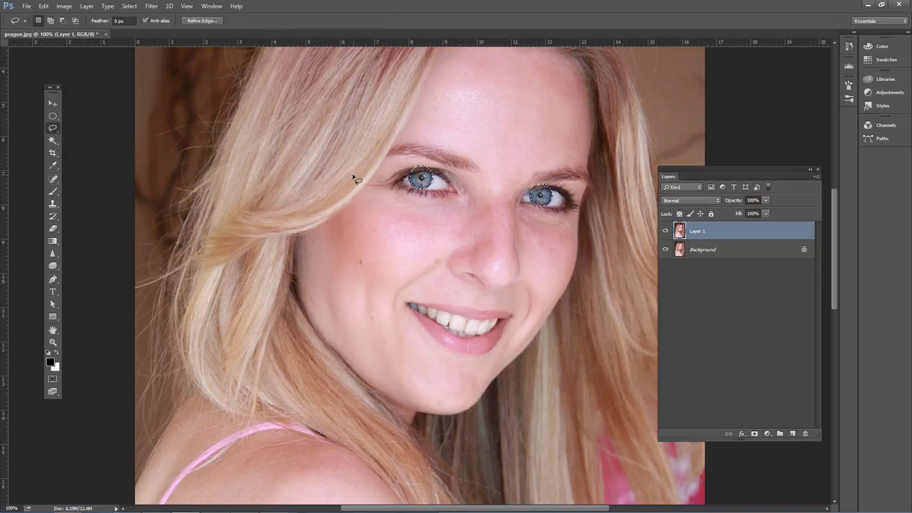
key("alt")
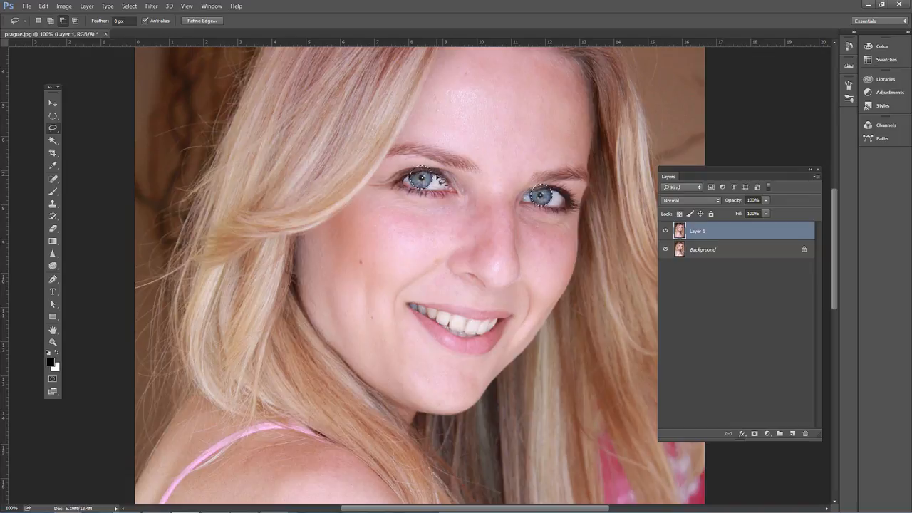
key("alt")
key("alt")
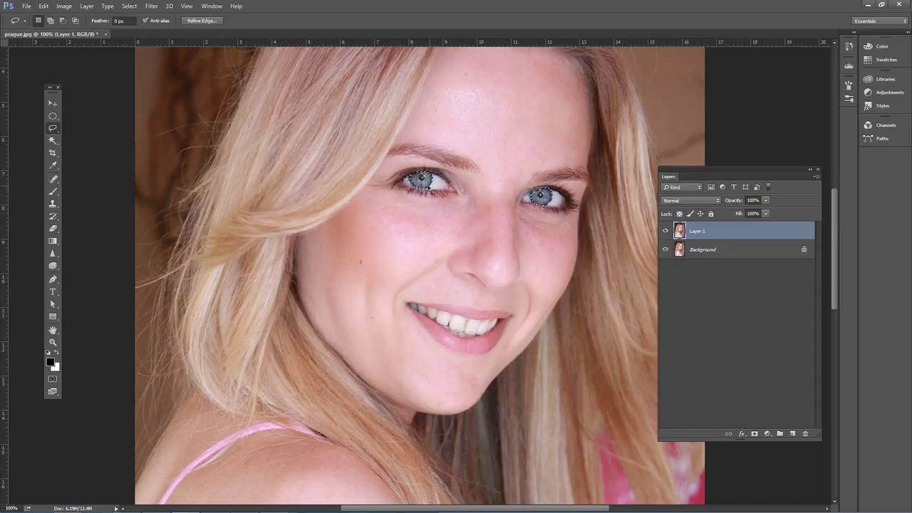
left_click(129, 6)
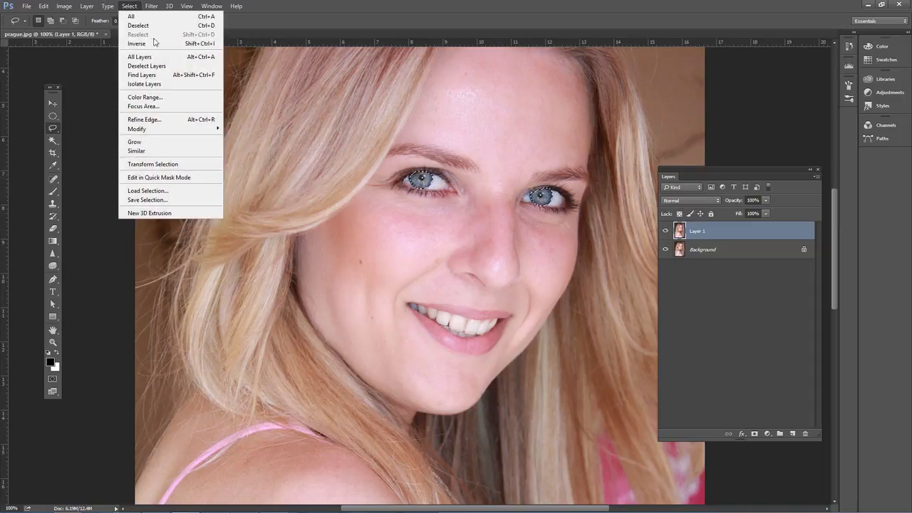
left_click(166, 119)
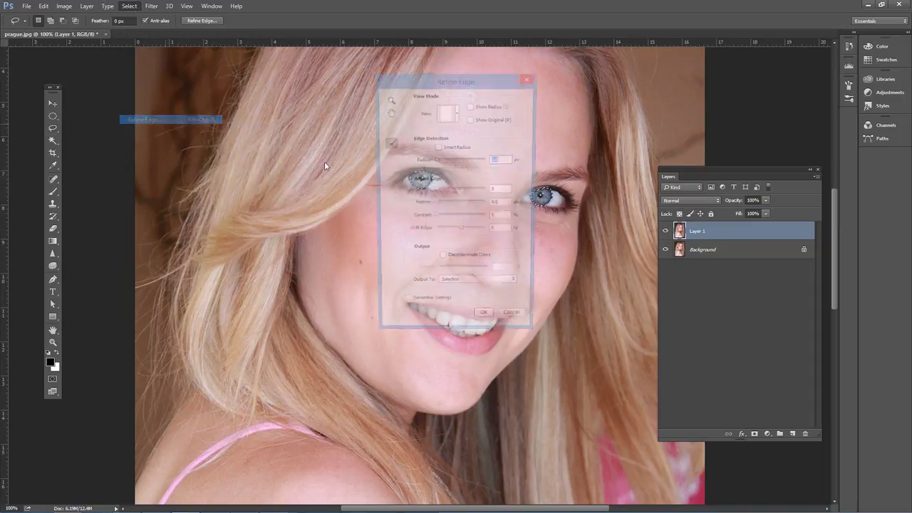
left_click(516, 322)
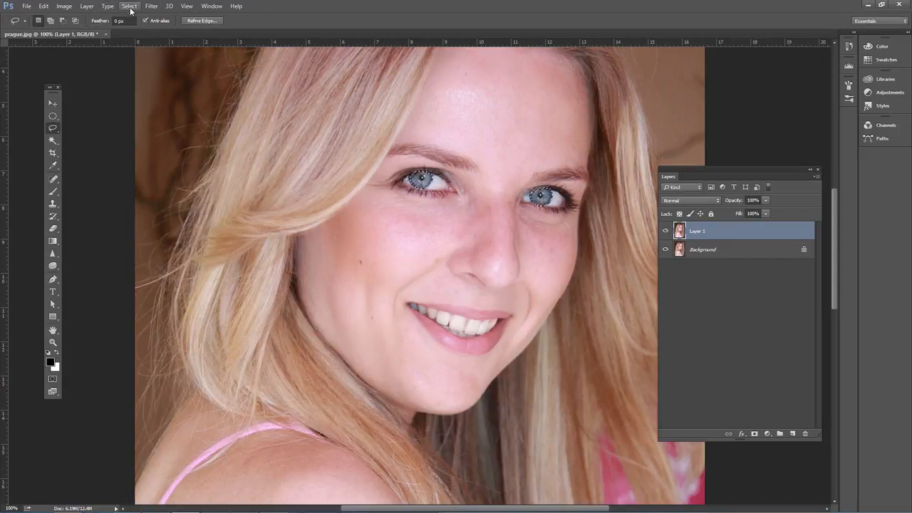
Feather the iris selection with a radius of 2 pixels.
left_click(130, 7)
mouse_move(178, 129)
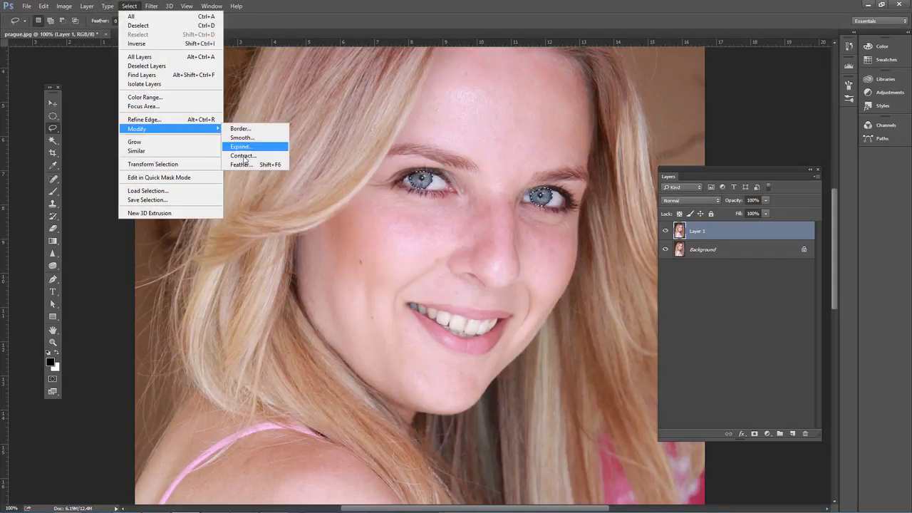
left_click(242, 163)
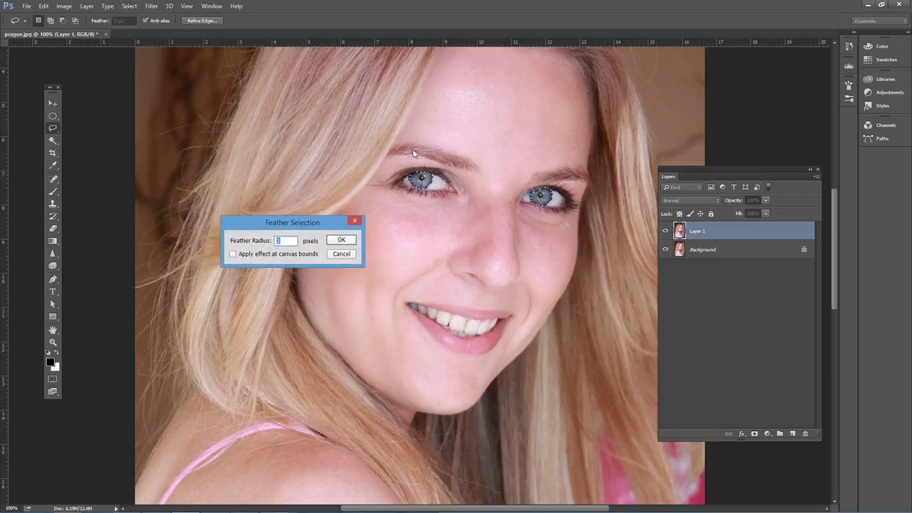
left_click(343, 242)
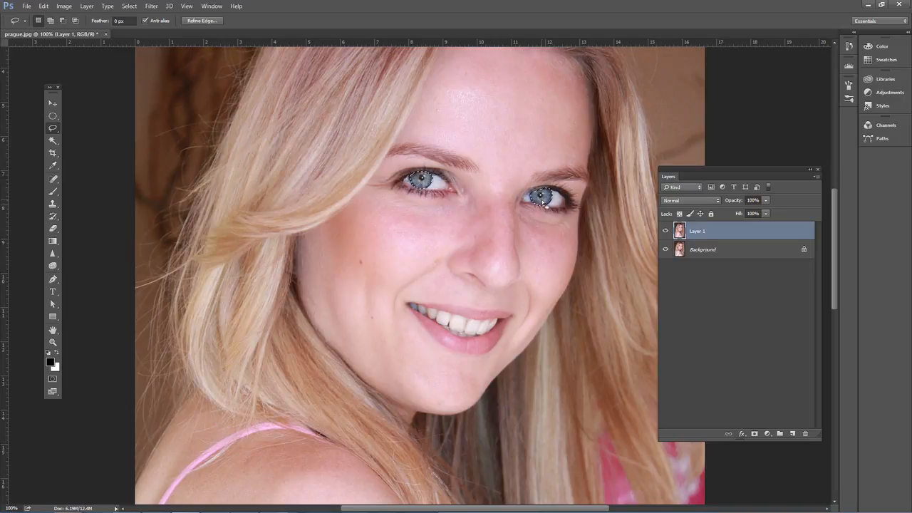
Add a Hue/Saturation adjustment layer masked to the irises, check its mask on its own, and return to the adjustment settings.
left_click(767, 433)
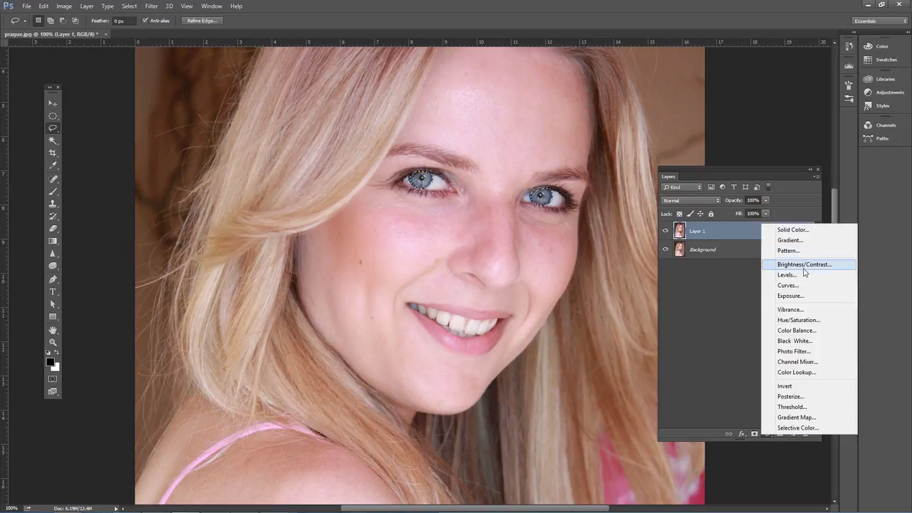
left_click(800, 322)
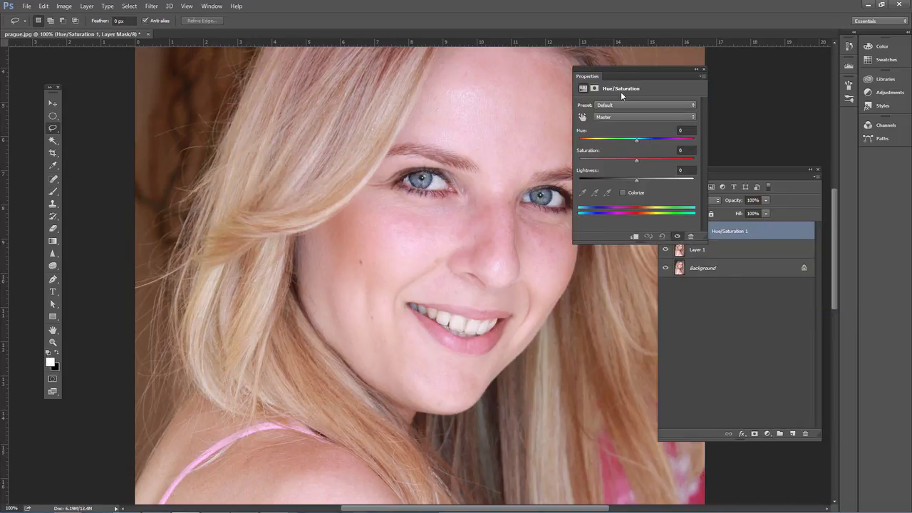
left_click_drag(617, 70, 541, 300)
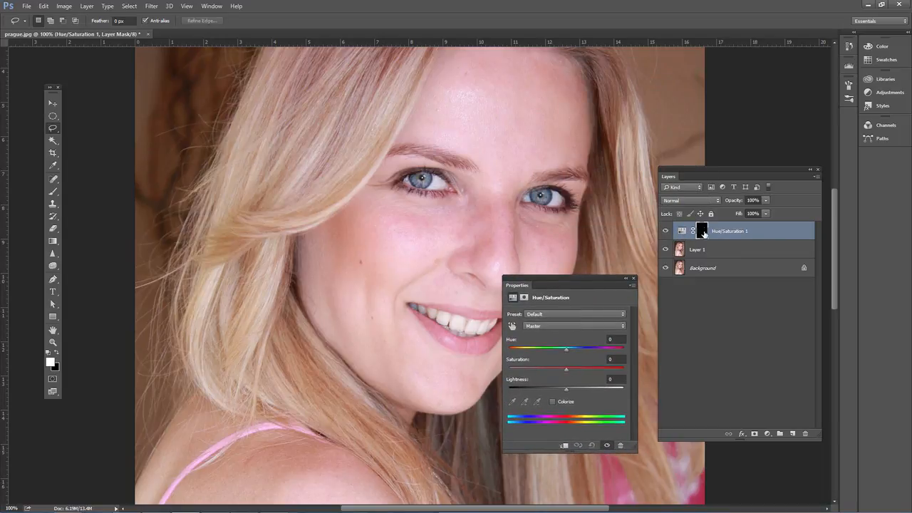
left_click(702, 234, "alt")
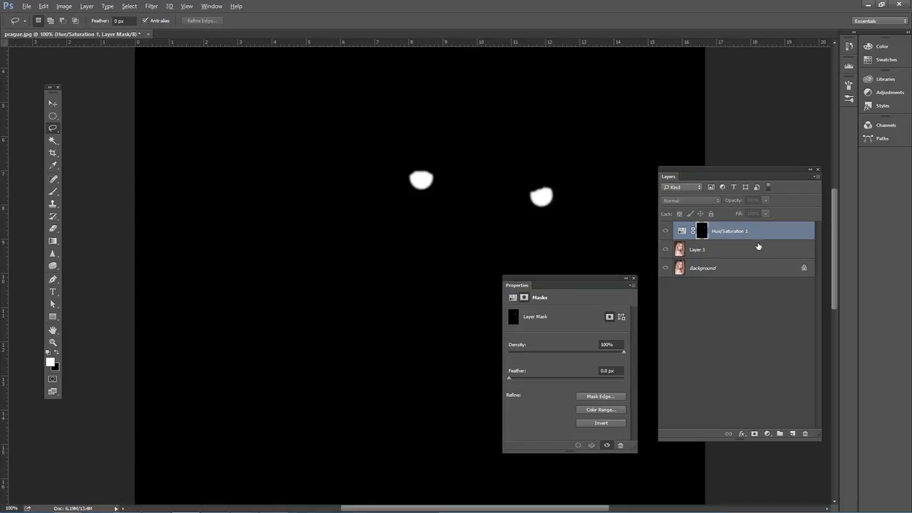
left_click(702, 232, "alt")
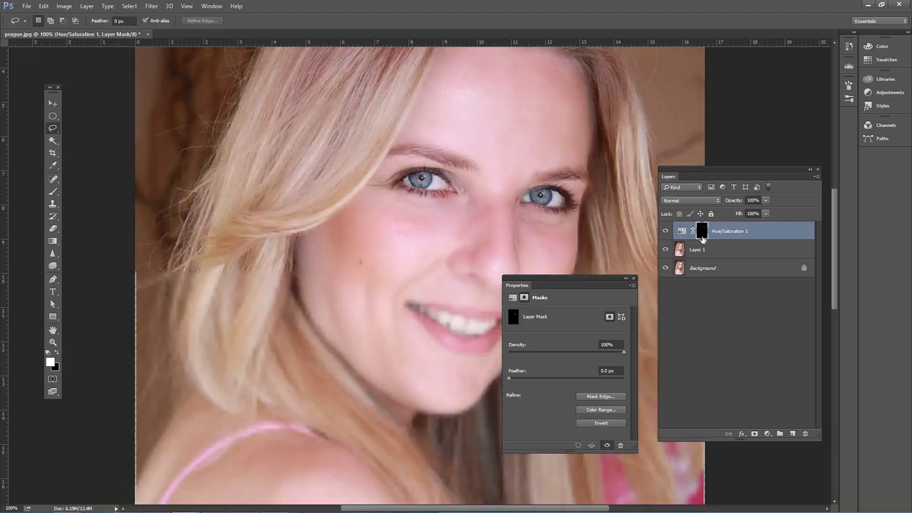
left_click_drag(585, 279, 610, 285)
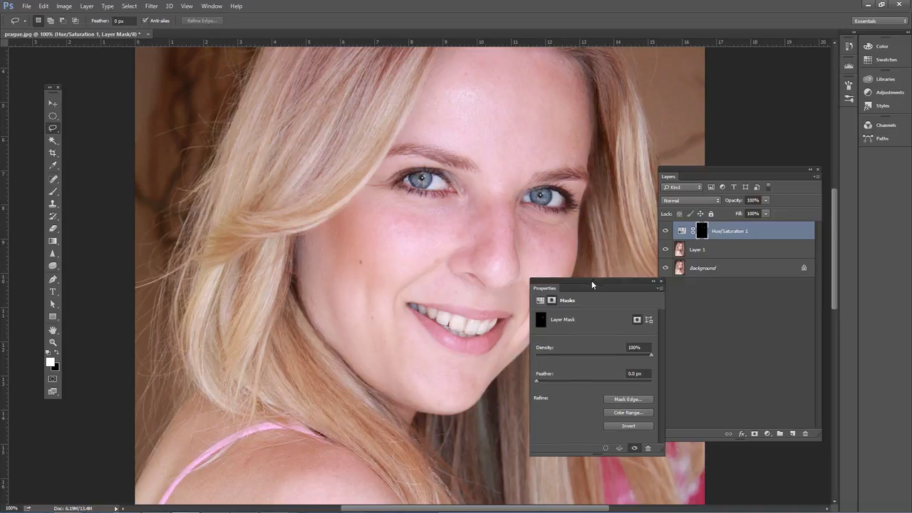
left_click_drag(592, 280, 607, 282)
left_click(558, 303)
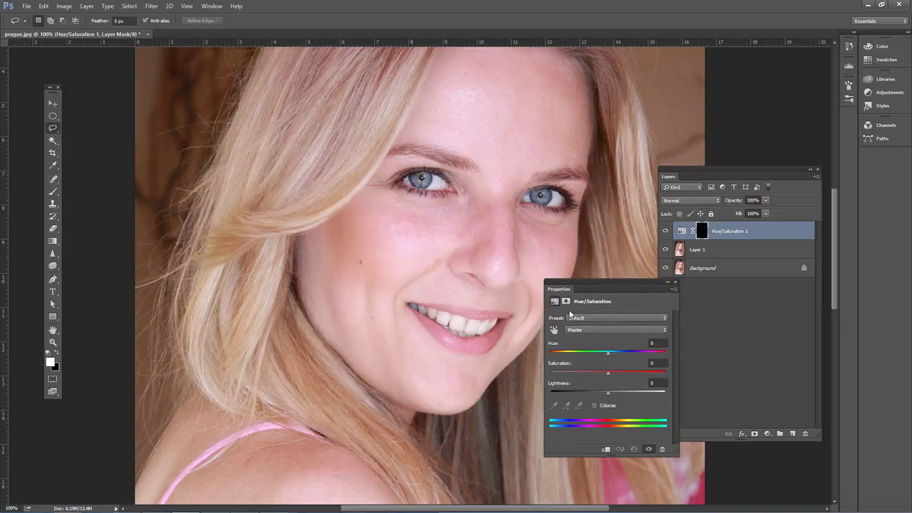
Try shifting the irises' hue to -176 without colorizing.
left_click_drag(608, 352, 553, 356)
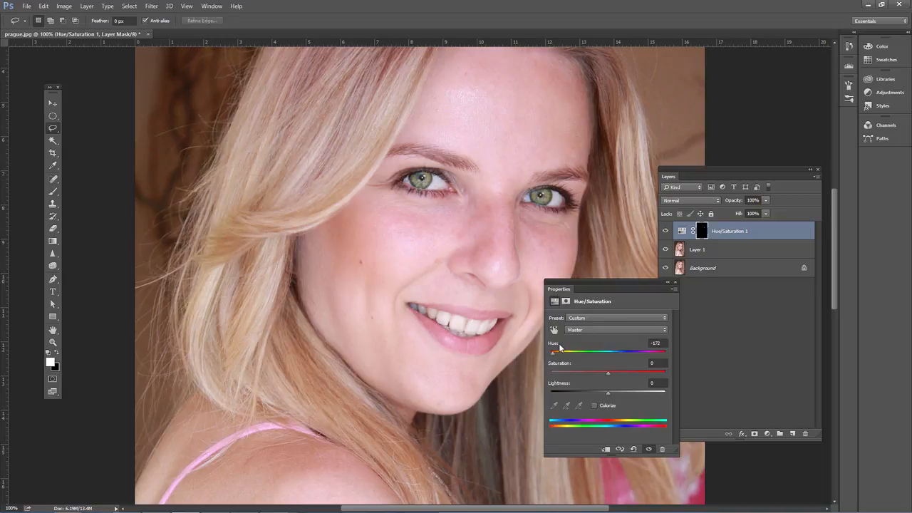
left_click_drag(553, 355, 596, 370)
left_click_drag(586, 353, 551, 355)
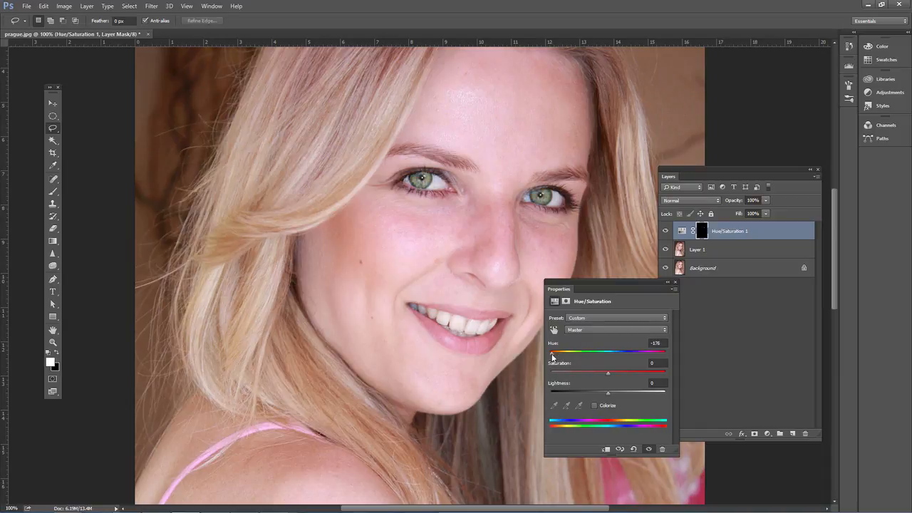
Colorize the irises blue with Hue 217, Saturation 36 and Lightness -1, and close the adjustment settings.
left_click(596, 406)
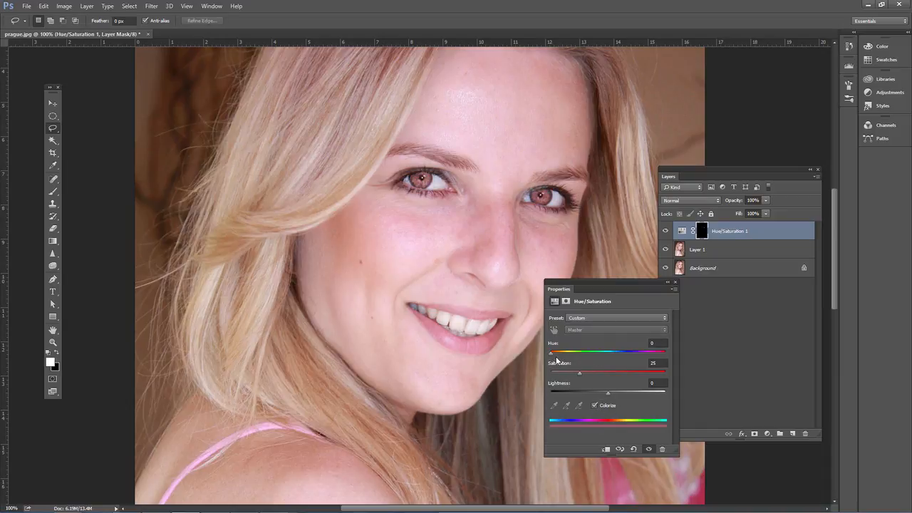
mouse_move(555, 354)
left_mouse_down()
mouse_move(633, 360)
mouse_move(556, 368)
left_mouse_up()
left_click_drag(556, 357, 608, 391)
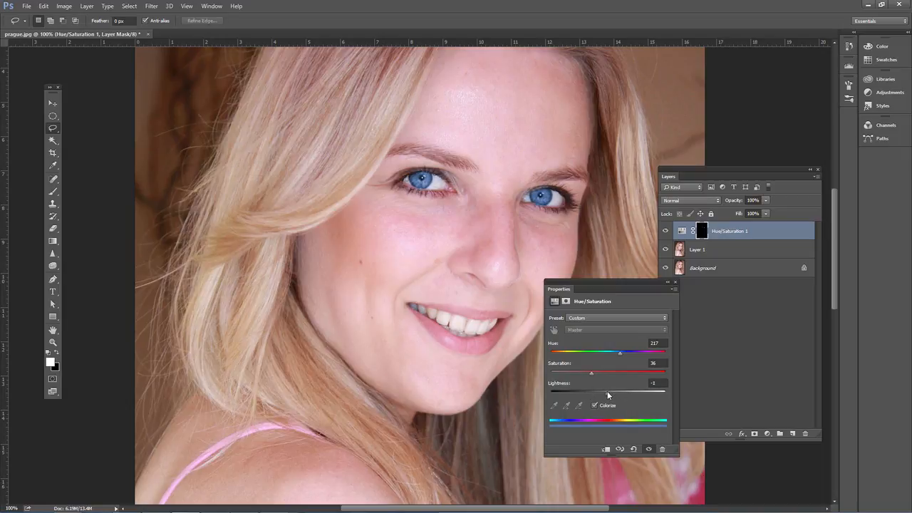
left_click(676, 283)
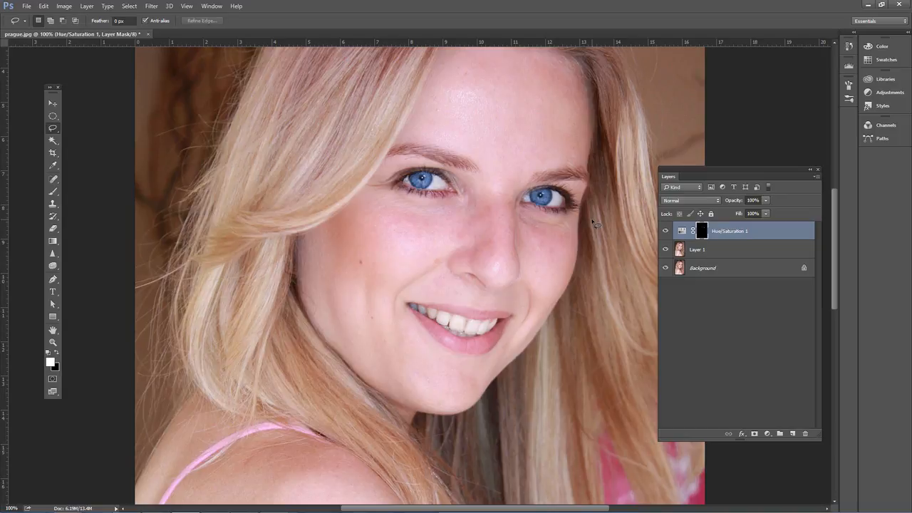
Set up the Brush tool for the Hue/Saturation mask with the soft 125 px preset reduced to 80 px and a black foreground colour.
key("ctrl+plus")
scroll(570, 221, "up", 4)
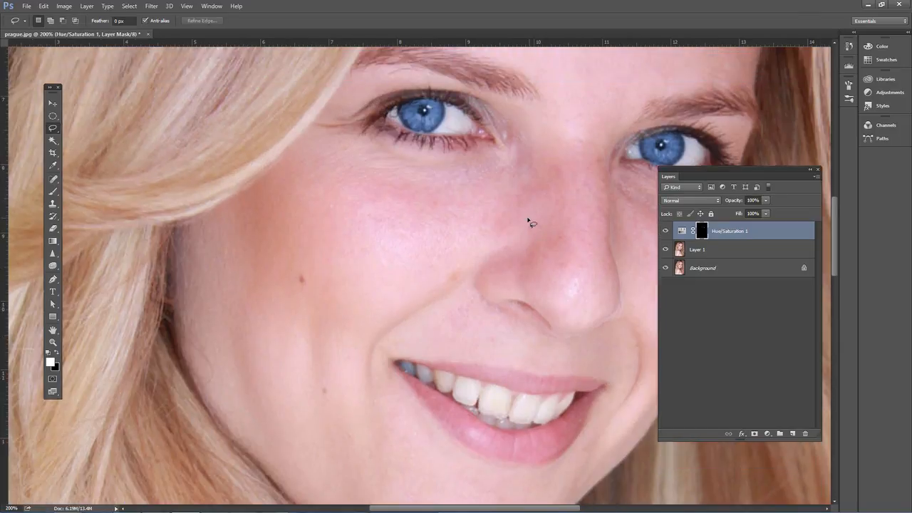
scroll(498, 275, "up", 1)
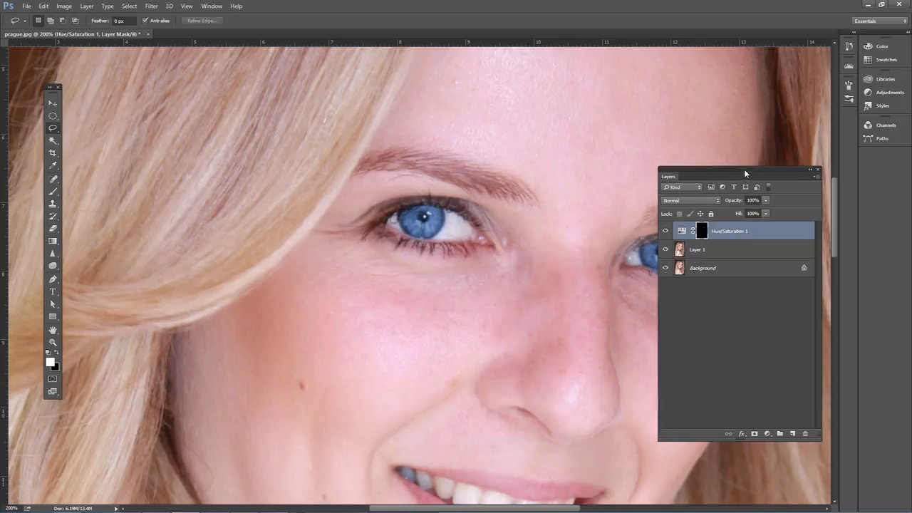
left_click_drag(744, 169, 802, 193)
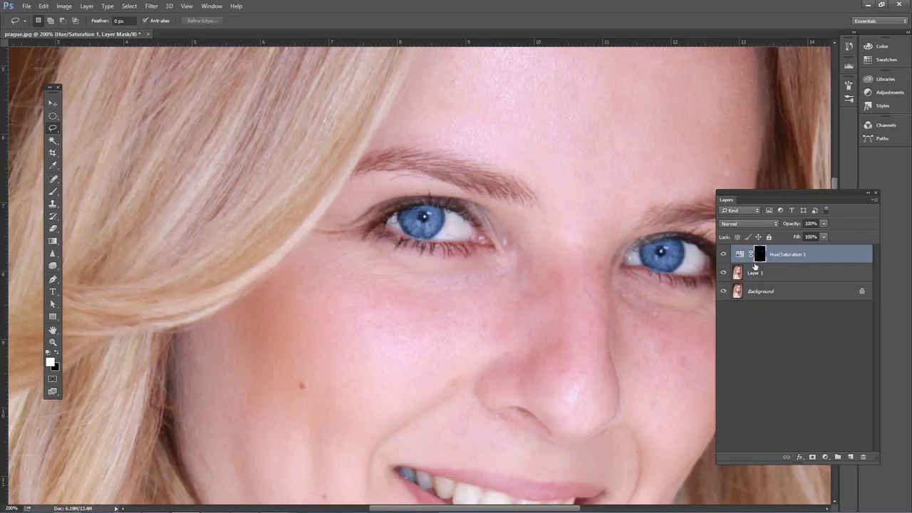
left_click(55, 190)
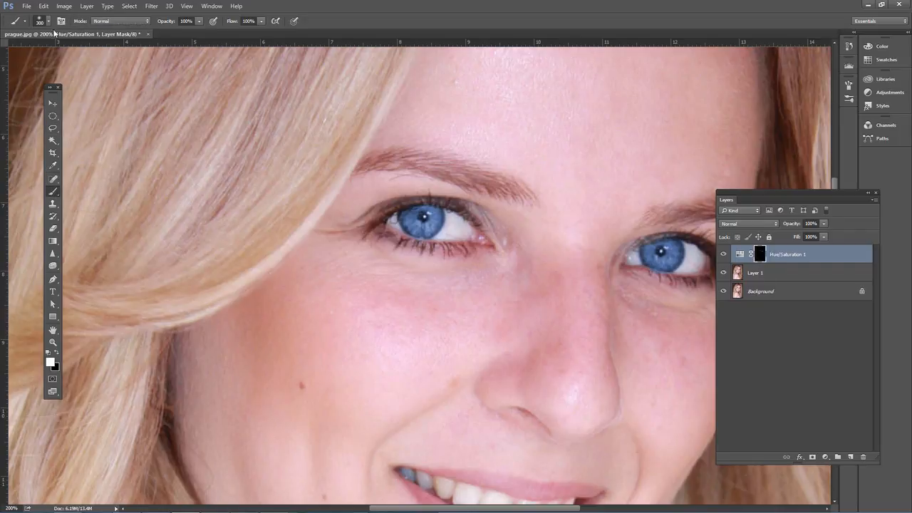
left_click(49, 22)
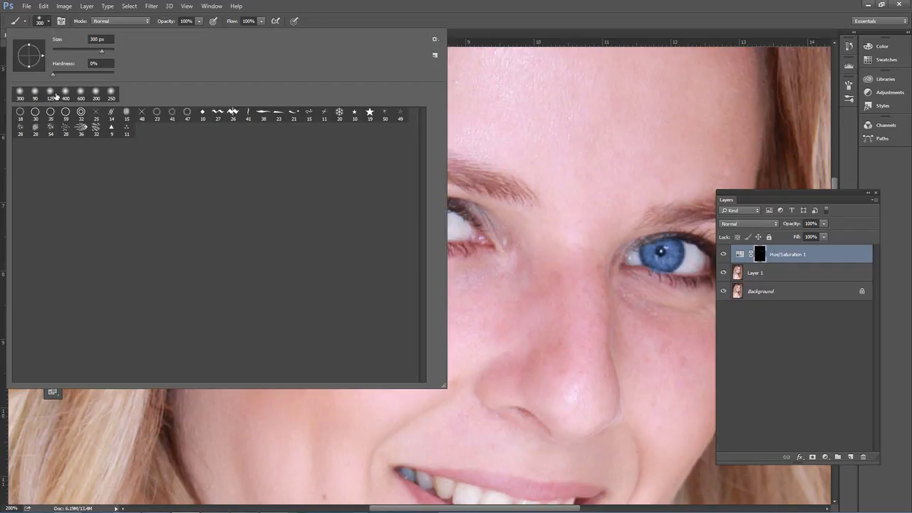
left_click(49, 93)
left_click(50, 22)
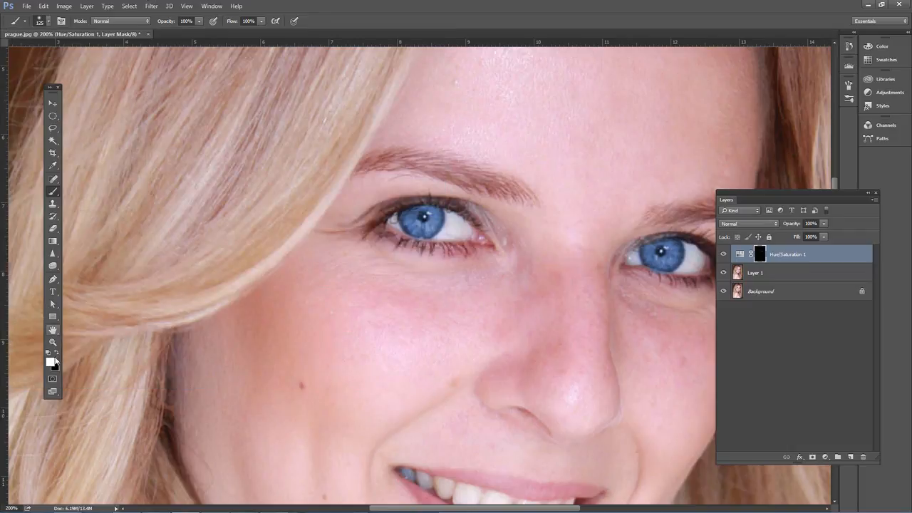
left_click(56, 354)
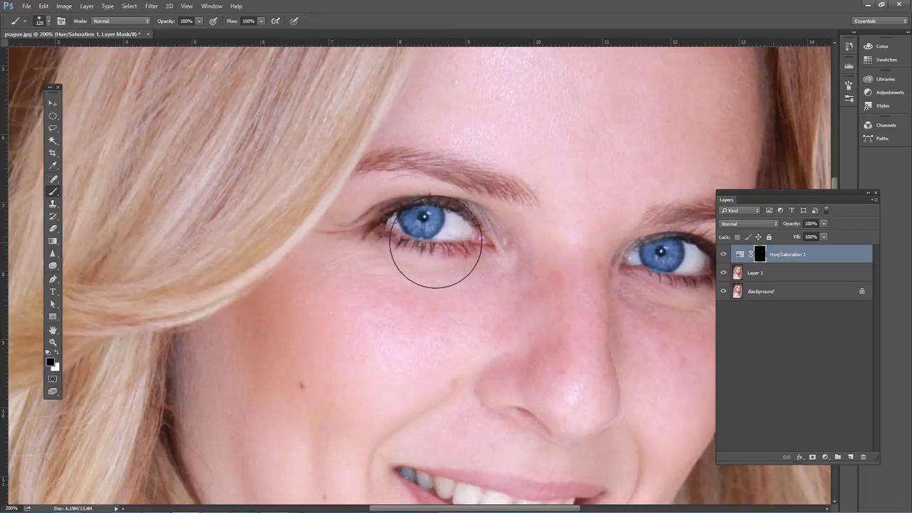
key("bracketleft")
key("bracketleft")
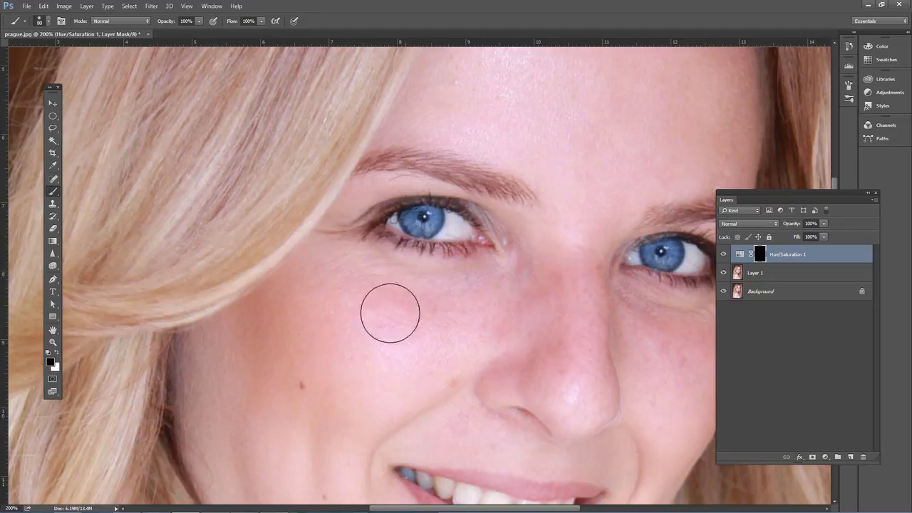
scroll(349, 335, "down", 4)
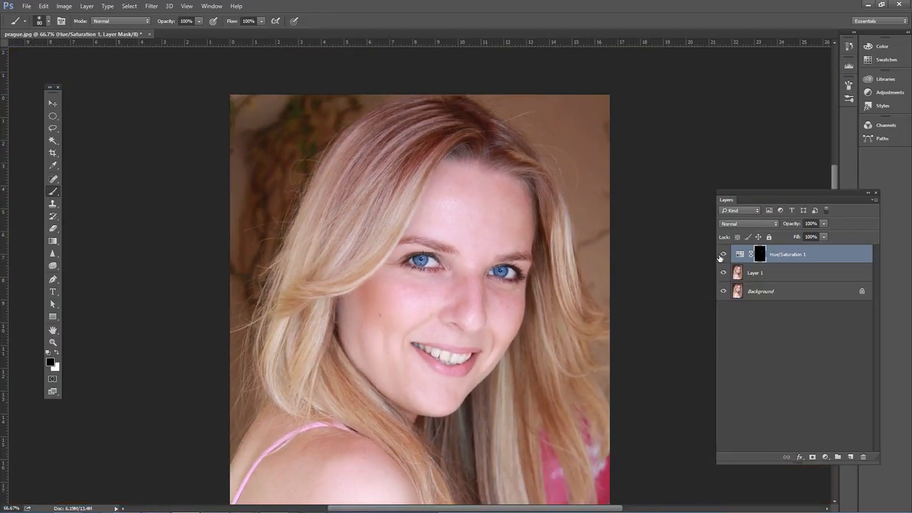
Compare the portrait with the Hue/Saturation adjustment layer hidden and shown, and delete that layer.
left_click(724, 254)
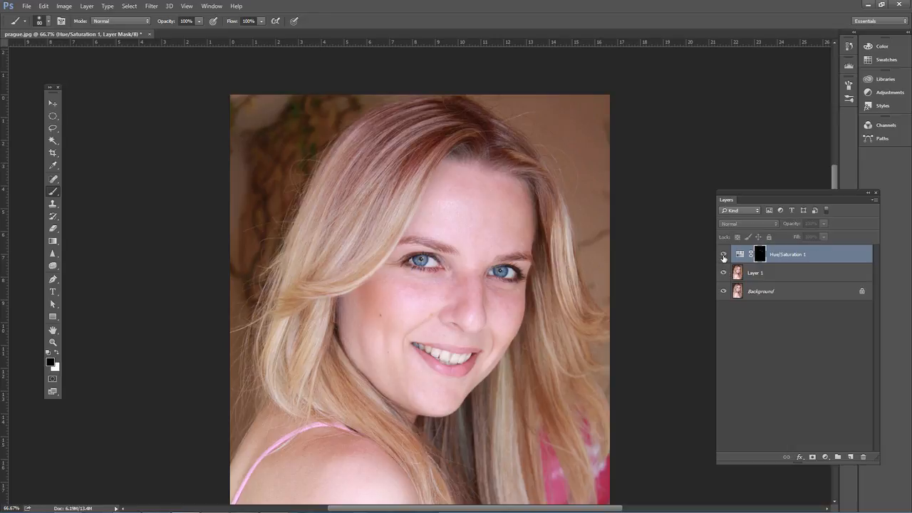
left_click(723, 254)
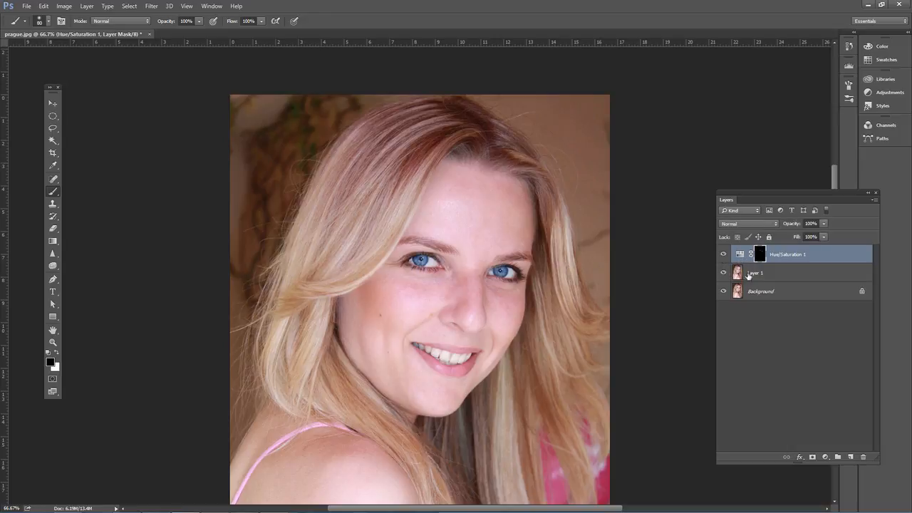
left_click(825, 457)
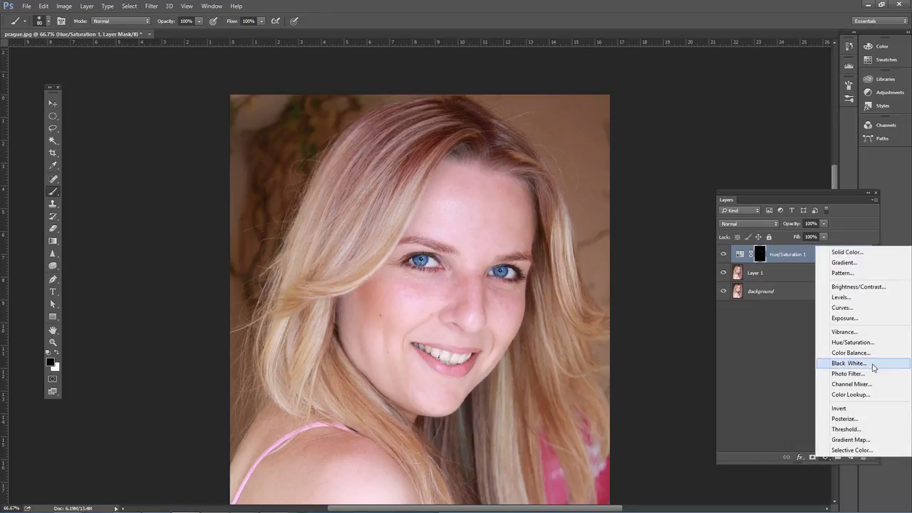
left_click(768, 343)
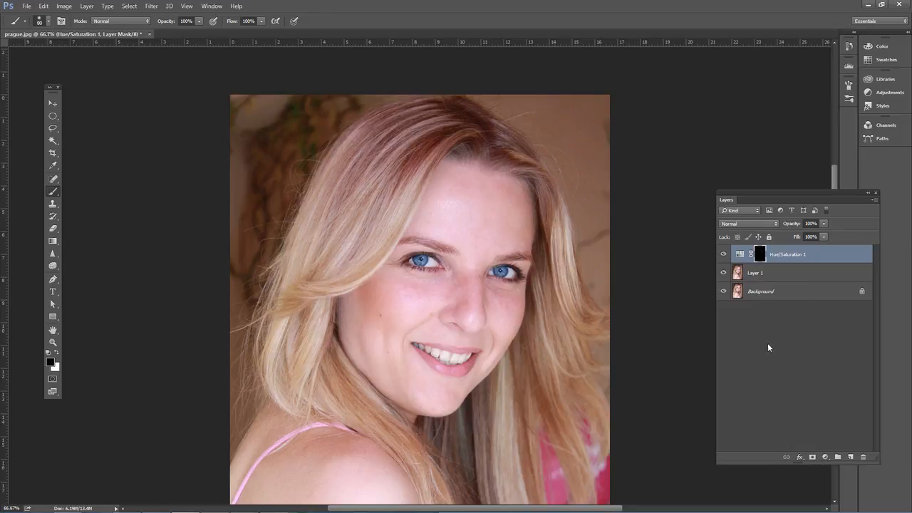
left_click_drag(742, 261, 862, 456)
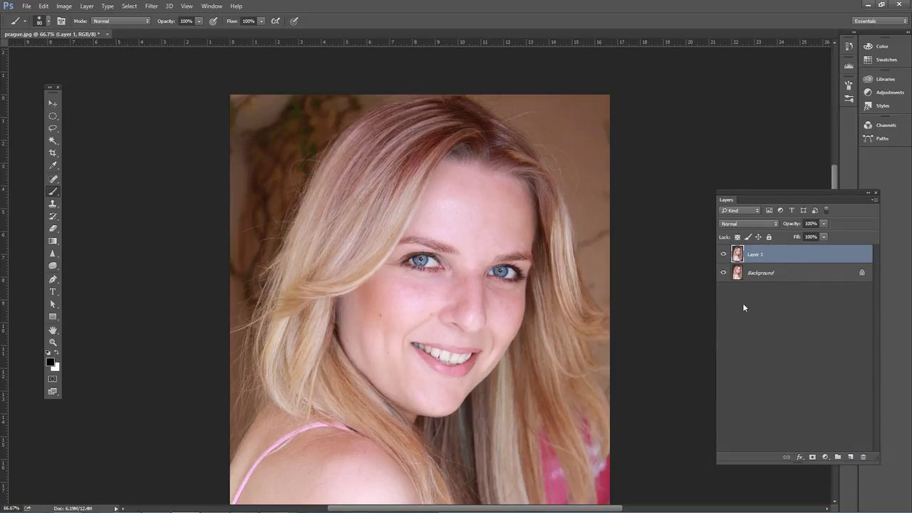
Add a Color Balance adjustment layer with midtones Cyan-Red -7, Magenta-Green +89 and Yellow-Blue -23, and invert its mask to black.
left_click(825, 456)
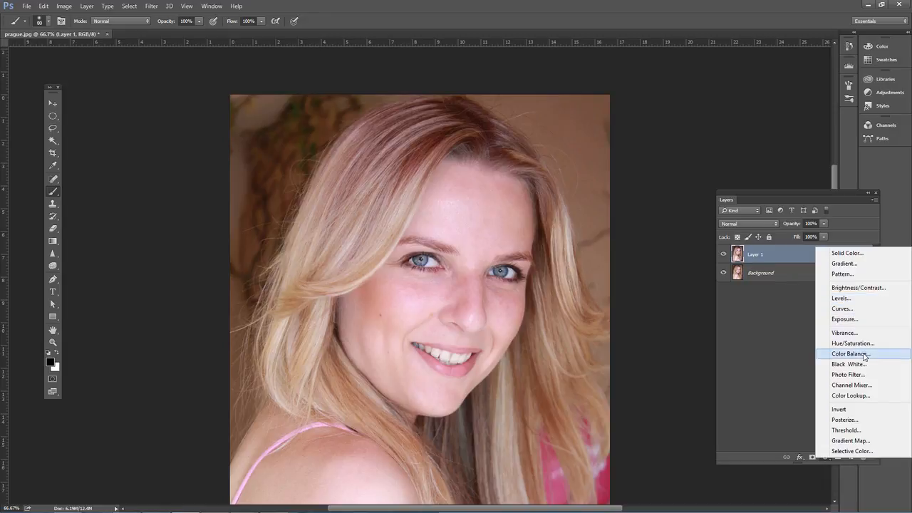
left_click(851, 353)
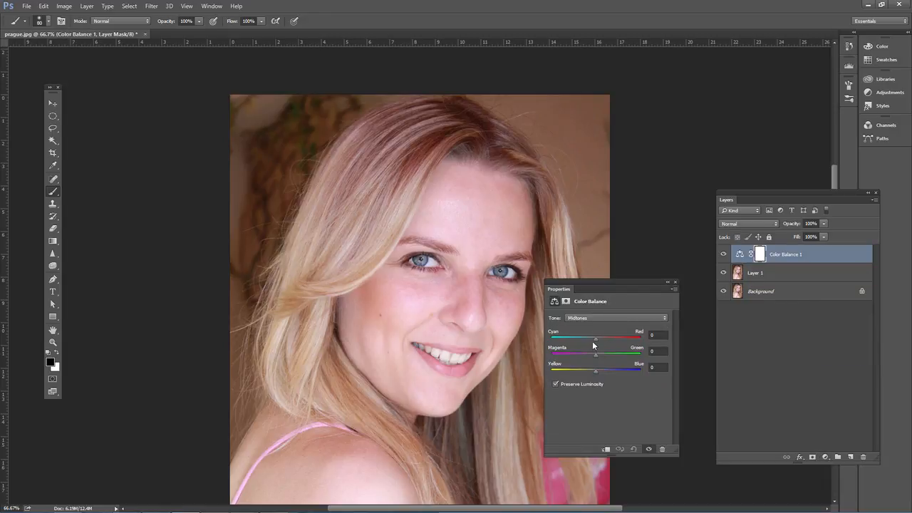
mouse_move(596, 339)
left_mouse_down()
mouse_move(570, 340)
mouse_move(632, 344)
mouse_move(603, 349)
mouse_move(625, 360)
mouse_move(606, 375)
mouse_move(578, 372)
mouse_move(637, 354)
left_mouse_up()
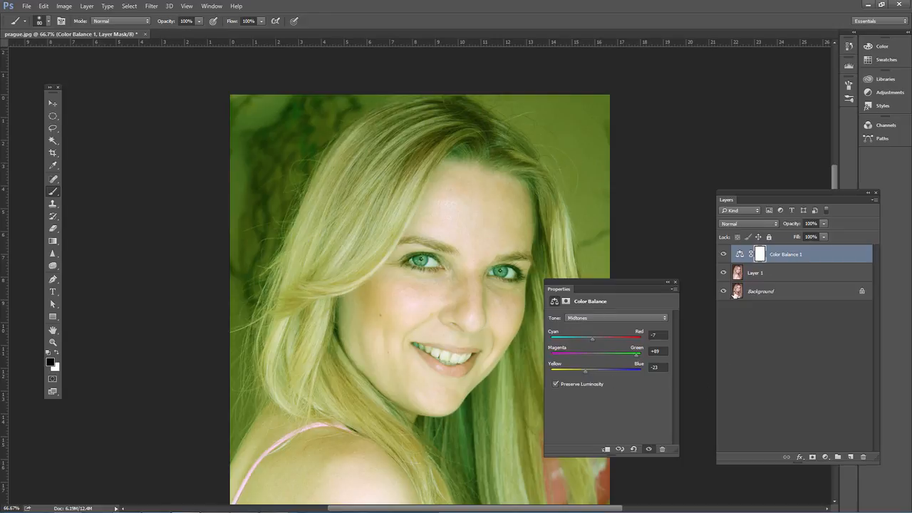
left_click(675, 282)
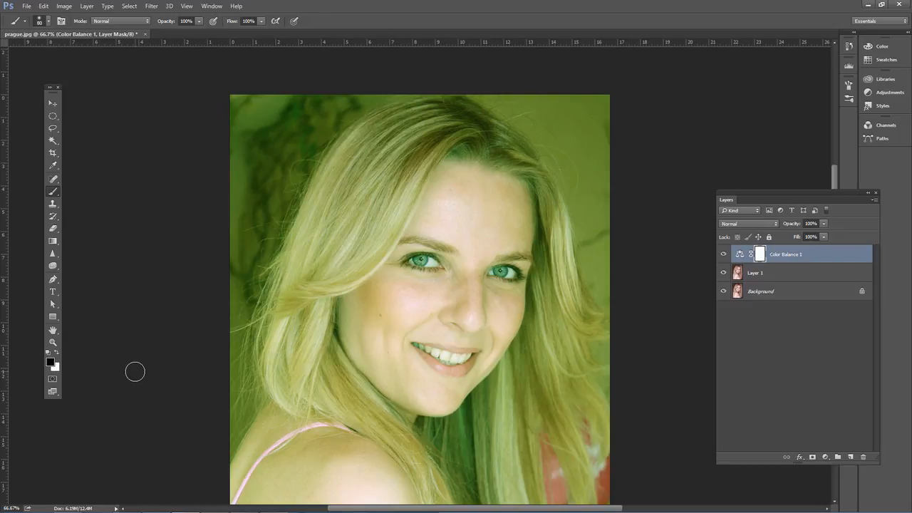
key("ctrl+i")
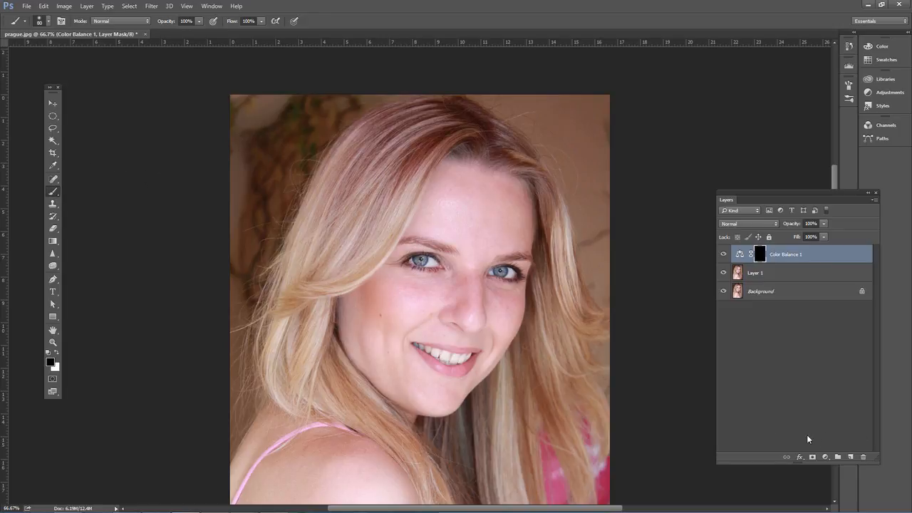
Paint both irises in white on the Color Balance mask with the brush reduced to 30 px.
key("ctrl+1")
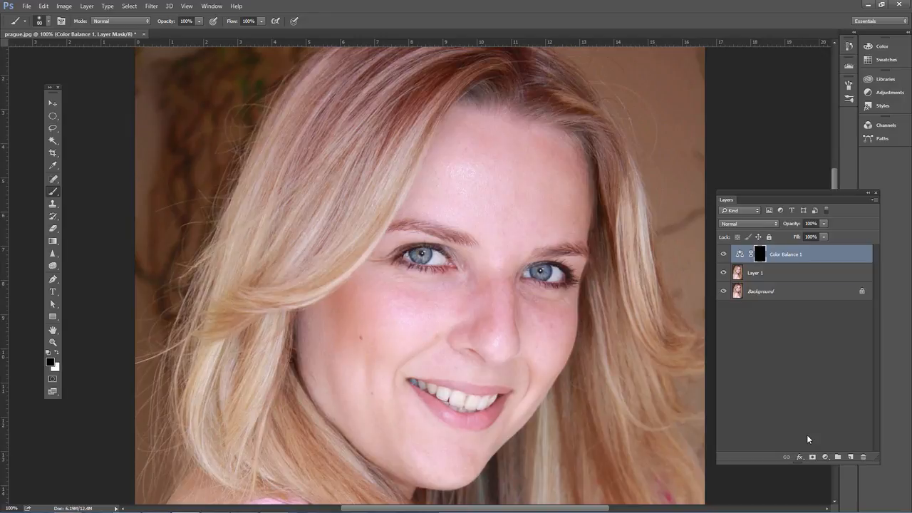
key("ctrl+plus")
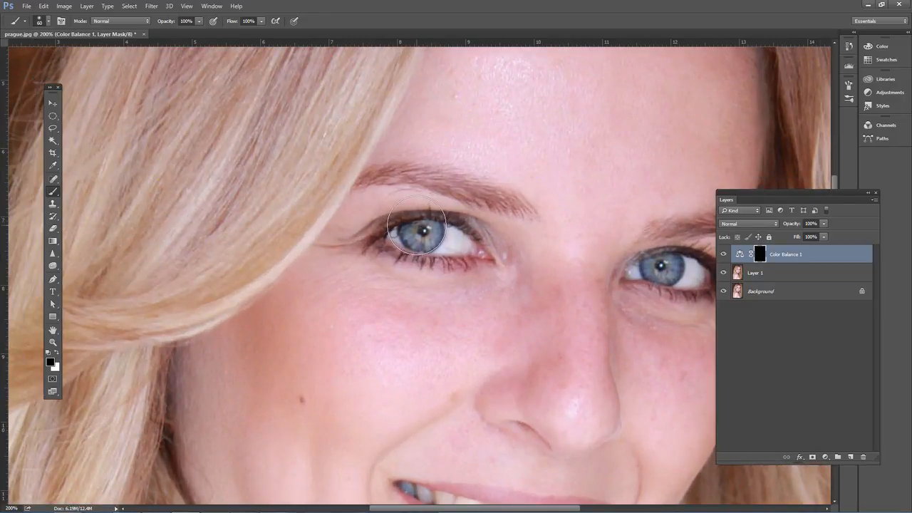
left_click(57, 354)
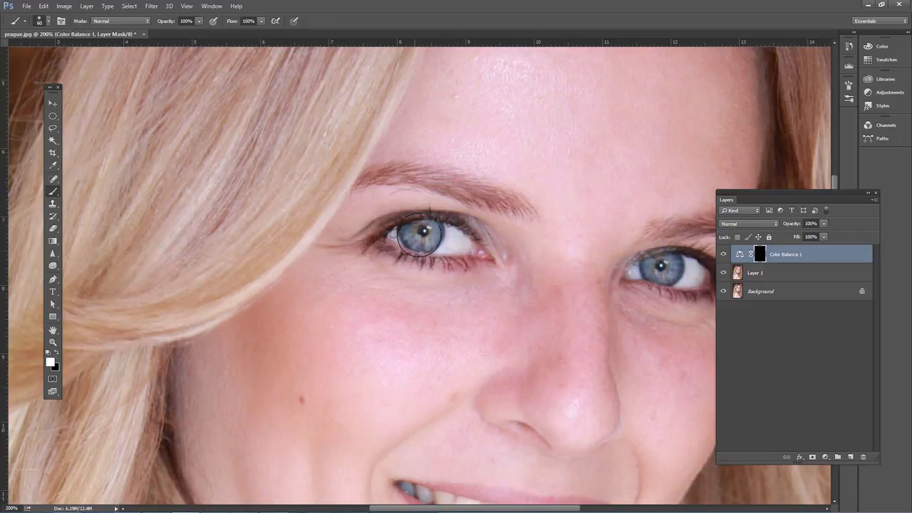
key("bracketleft")
key("bracketleft")
key("bracketleft")
left_click(408, 233)
mouse_move(409, 234)
left_mouse_down()
mouse_move(433, 230)
mouse_move(415, 238)
left_mouse_up()
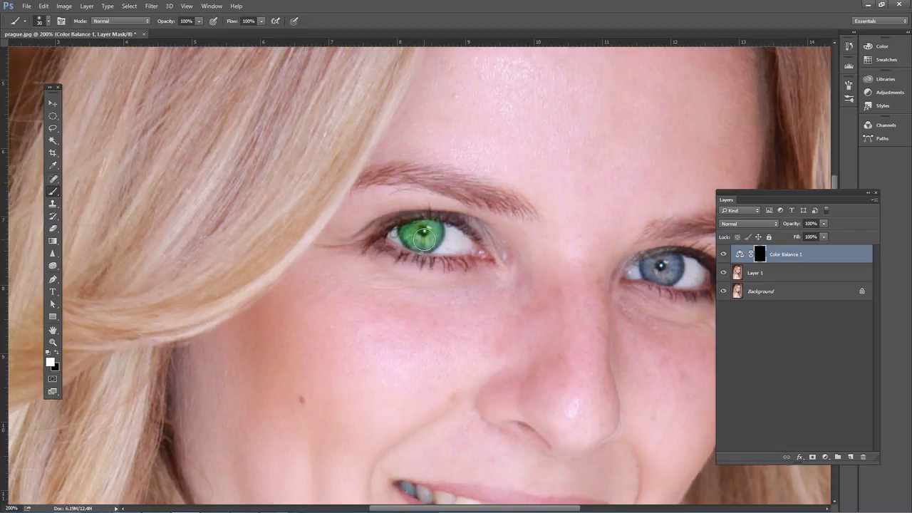
mouse_move(663, 262)
left_mouse_down()
mouse_move(645, 269)
mouse_move(674, 267)
mouse_move(662, 271)
left_mouse_up()
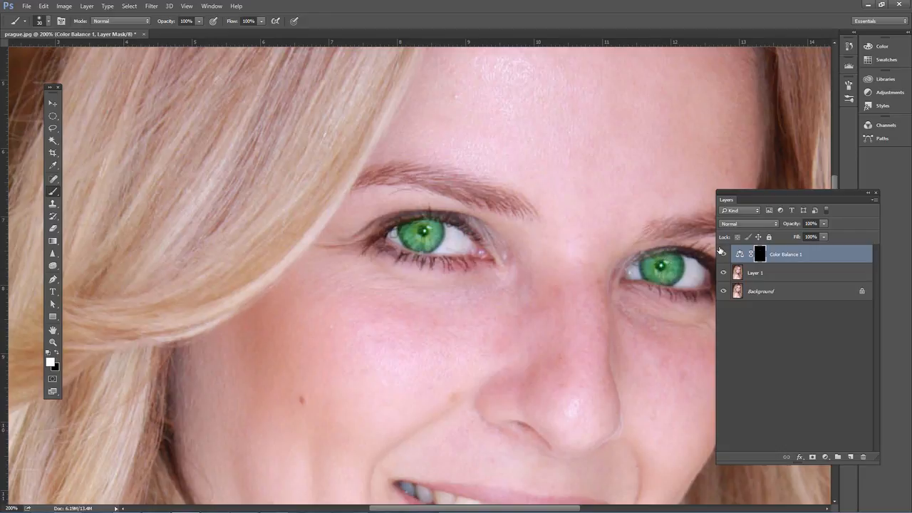
Lower the Color Balance layer's opacity to 27% and compare the eyes with the layer hidden and shown.
key("ctrl+minus")
key("ctrl+minus")
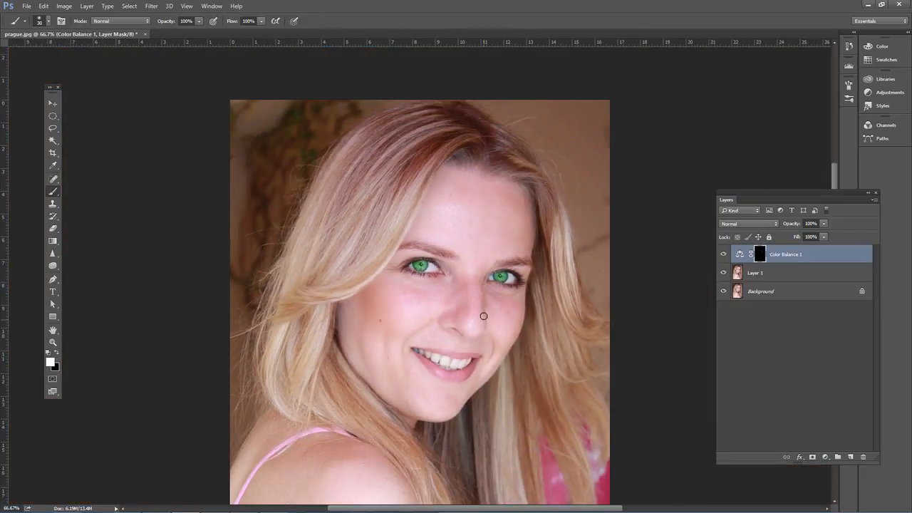
left_click(825, 224)
left_click_drag(826, 237, 797, 235)
left_click(724, 254)
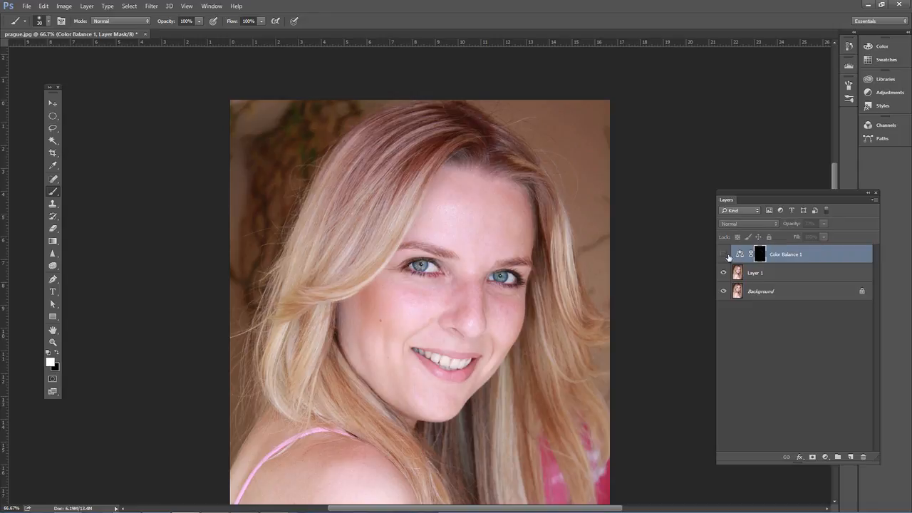
left_click(724, 254)
Open the Color Balance layer's opacity for adjustment.
left_click(824, 225)
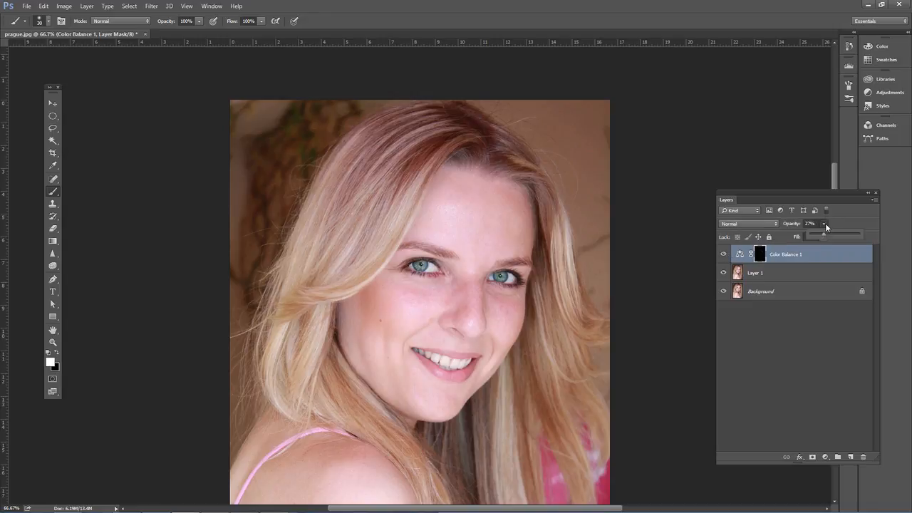